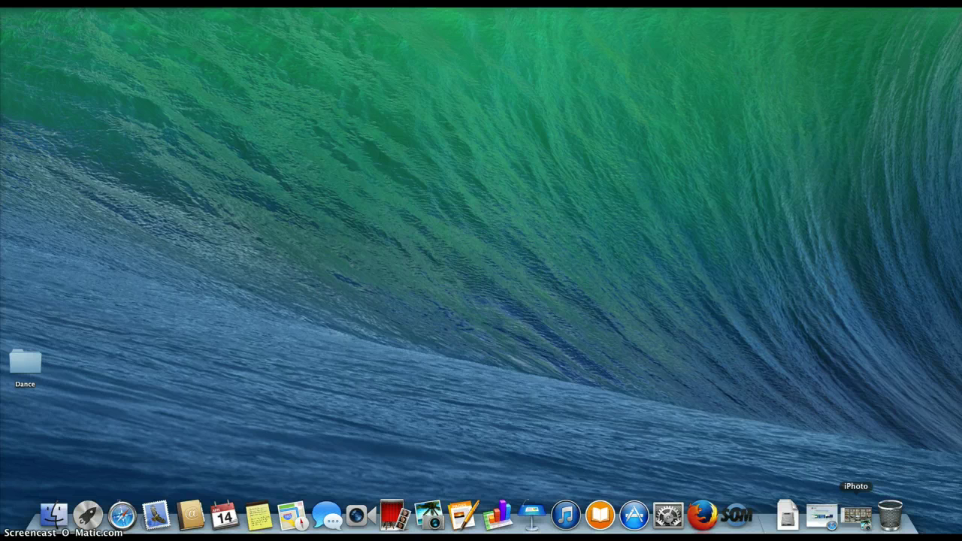
# Bring up iPhoto on the Canon VIXIA camera's clips and select all 12 for import
pyautogui.click(856, 516)
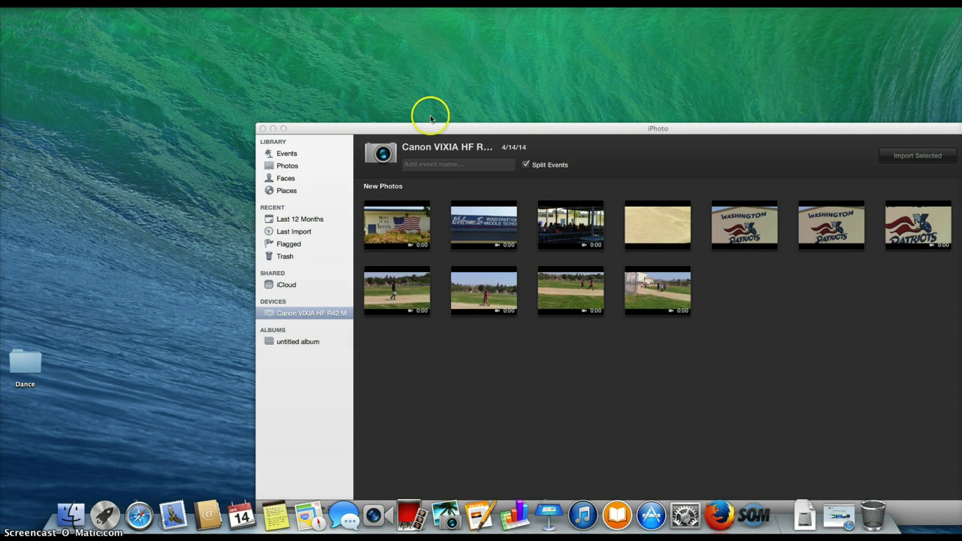
pyautogui.moveTo(423, 128); pyautogui.dragTo(255, 41)
pyautogui.click(266, 106)
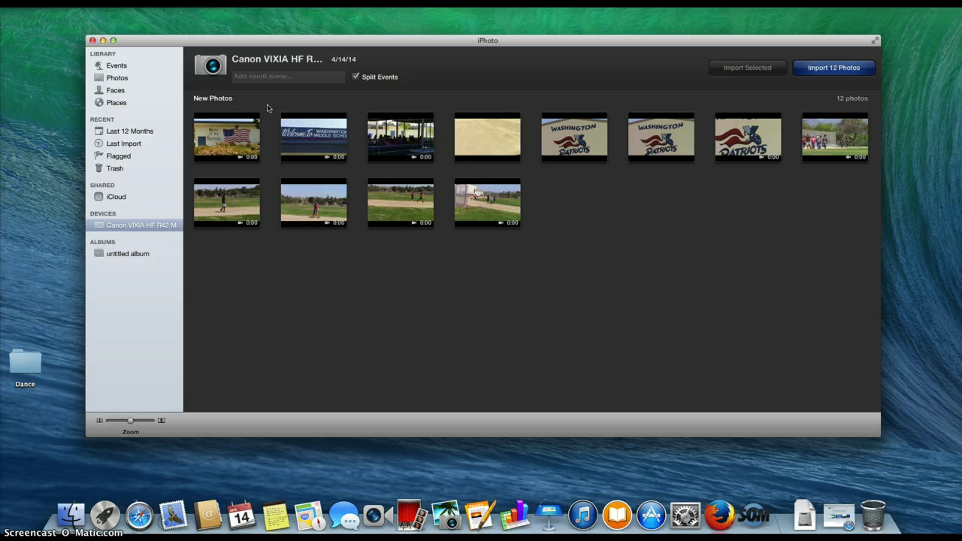
pyautogui.click(203, 142)
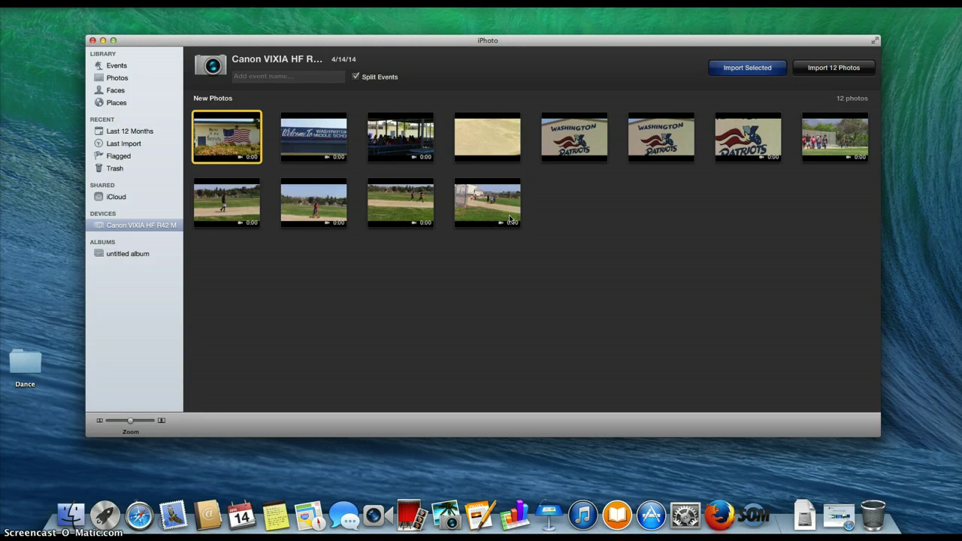
pyautogui.press('super+a')
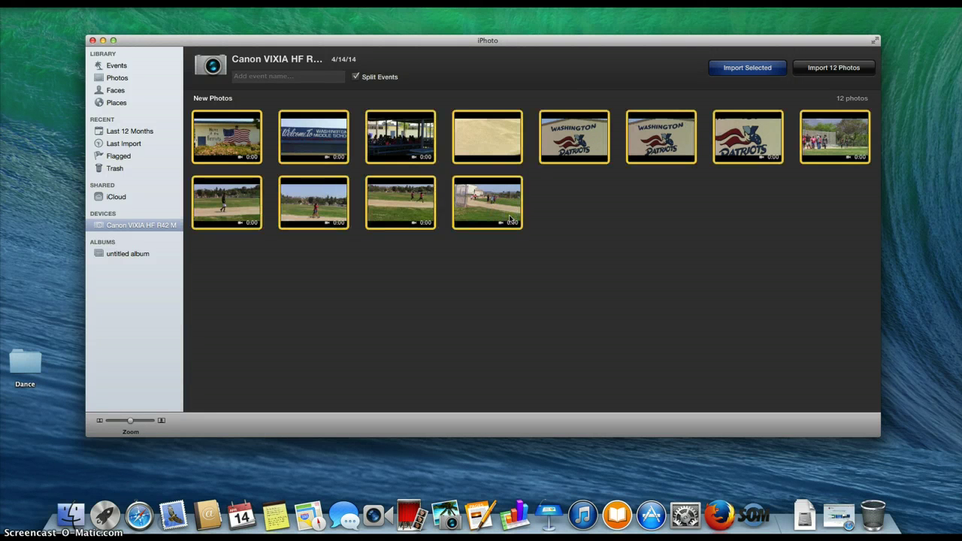
# Import the 12 selected clips, delete them from the camera, and move iPhoto aside
pyautogui.click(736, 74)
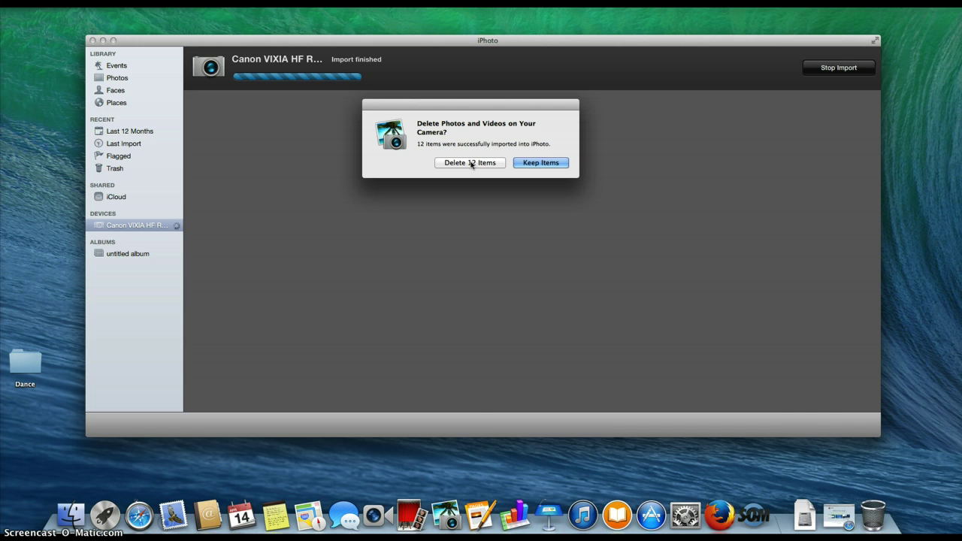
pyautogui.click(471, 163)
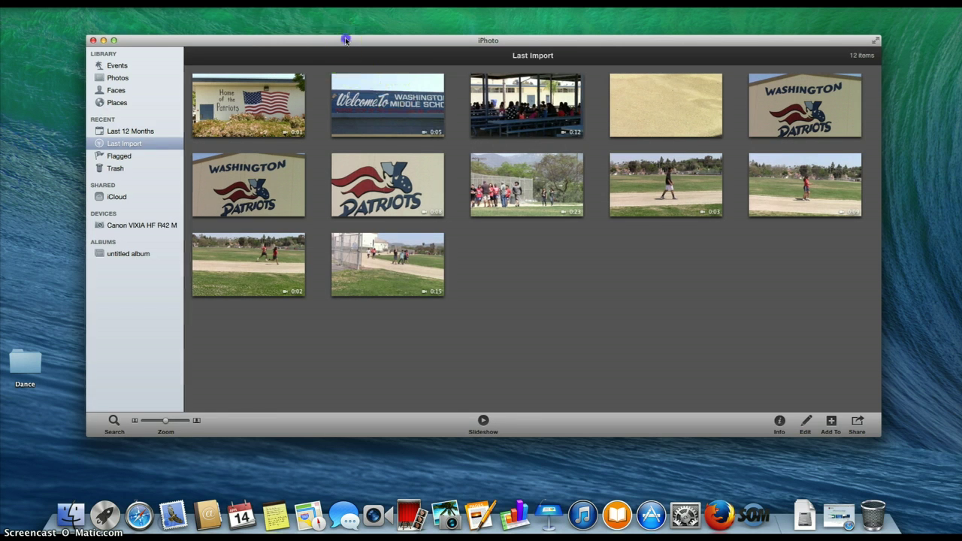
pyautogui.moveTo(340, 41); pyautogui.dragTo(449, 32)
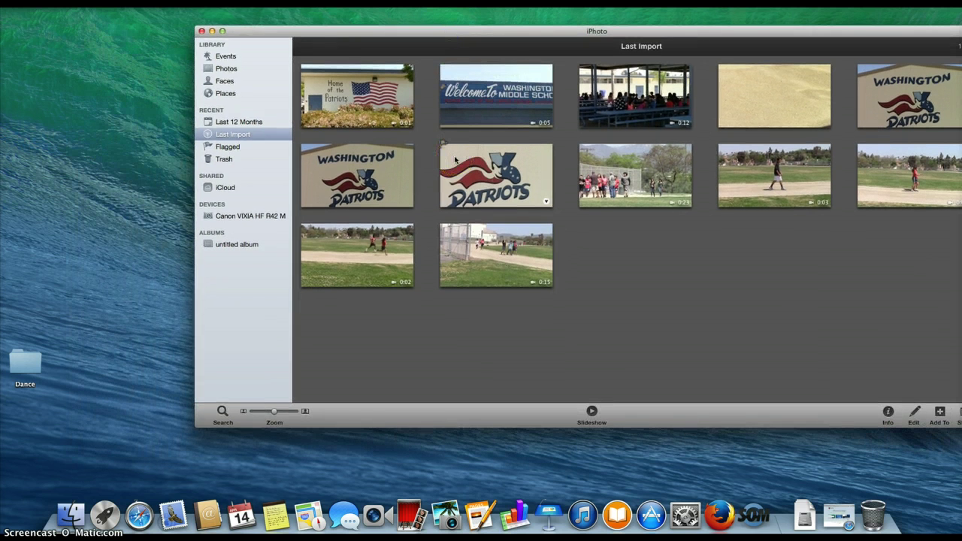
pyautogui.click(311, 346)
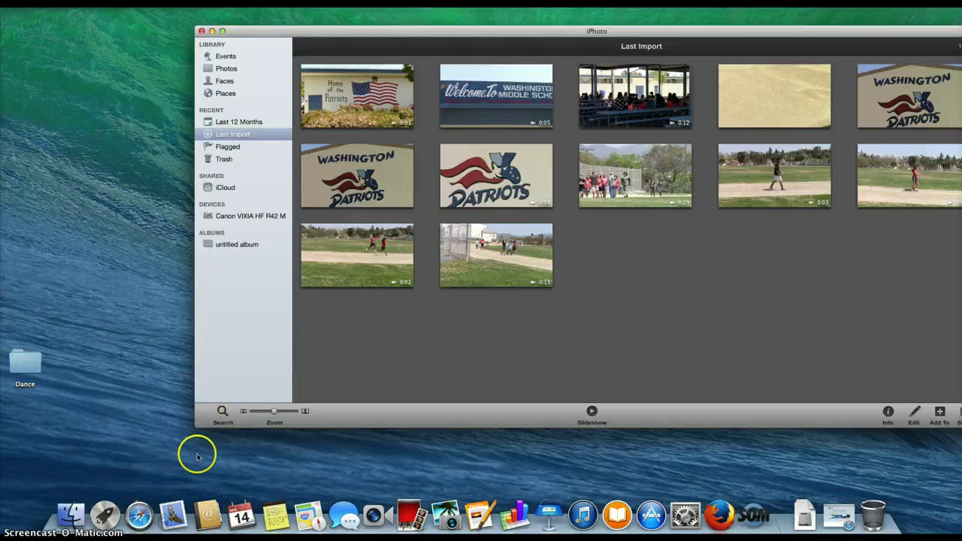
# Create a desktop folder named 'Track' and position it above the Dance folder
pyautogui.rightClick(75, 266)
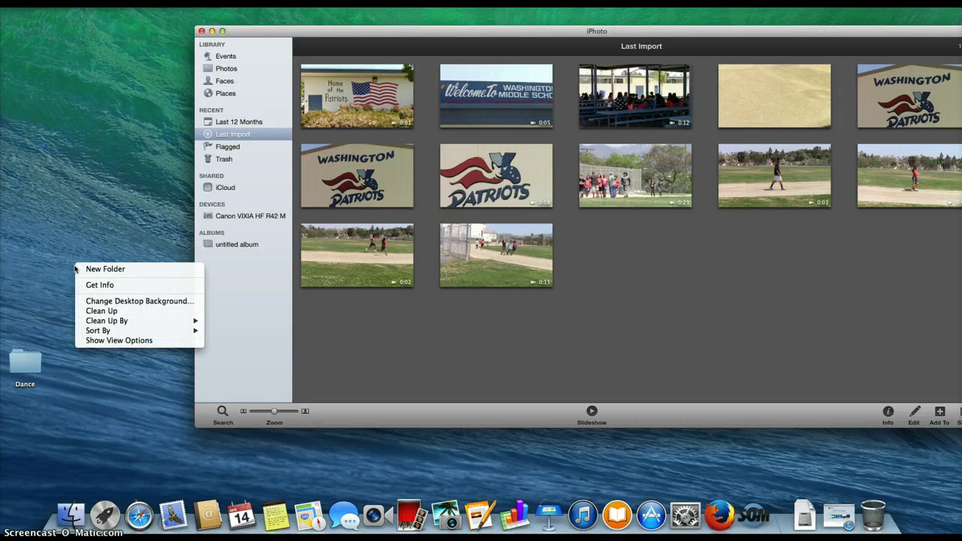
pyautogui.click(94, 269)
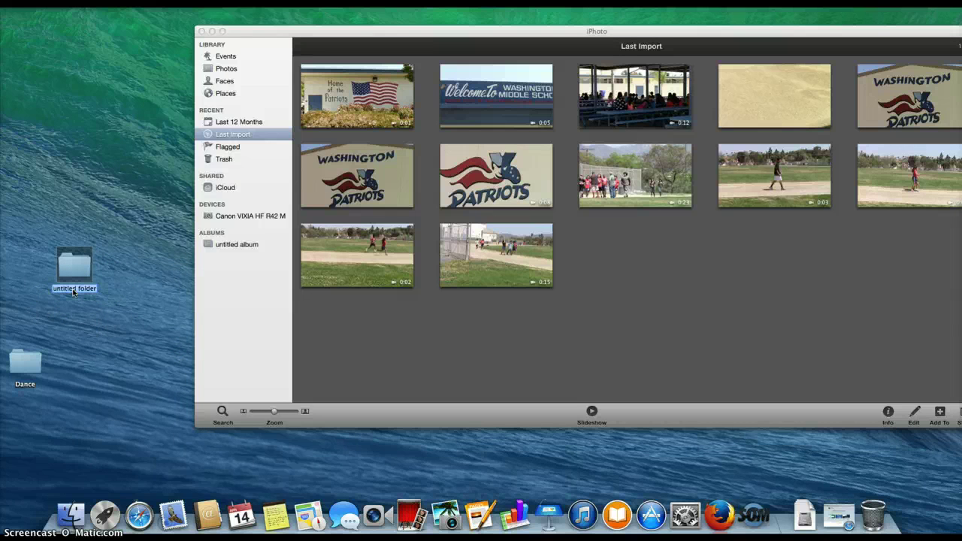
pyautogui.write('Track')
pyautogui.click(86, 215)
pyautogui.moveTo(65, 262); pyautogui.dragTo(24, 256)
pyautogui.moveTo(331, 31); pyautogui.dragTo(271, 35)
pyautogui.click(312, 114)
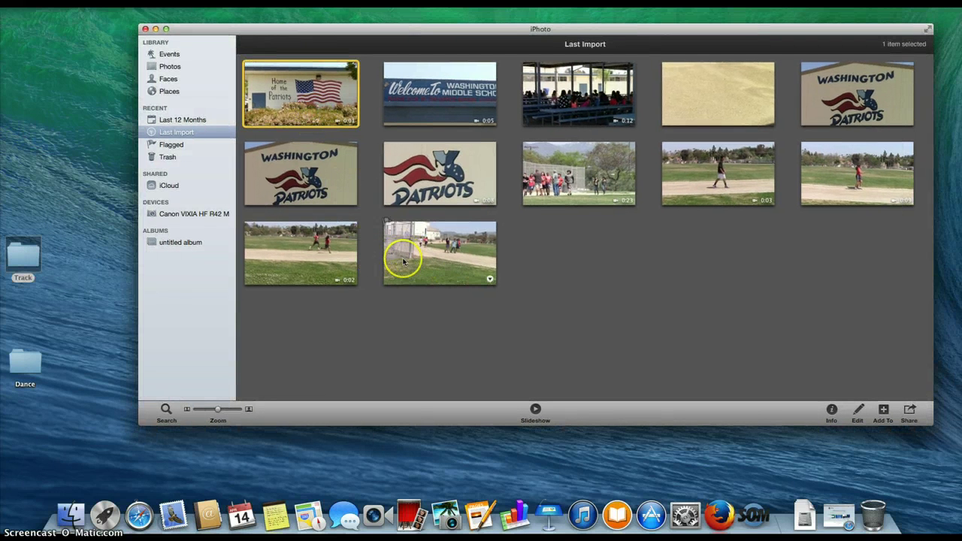
# Drag all 12 Last Import clips onto the Track folder, then close its Finder window
pyautogui.keyDown('shift'); pyautogui.click(441, 262); pyautogui.keyUp('shift')
pyautogui.moveTo(441, 262); pyautogui.dragTo(497, 286)
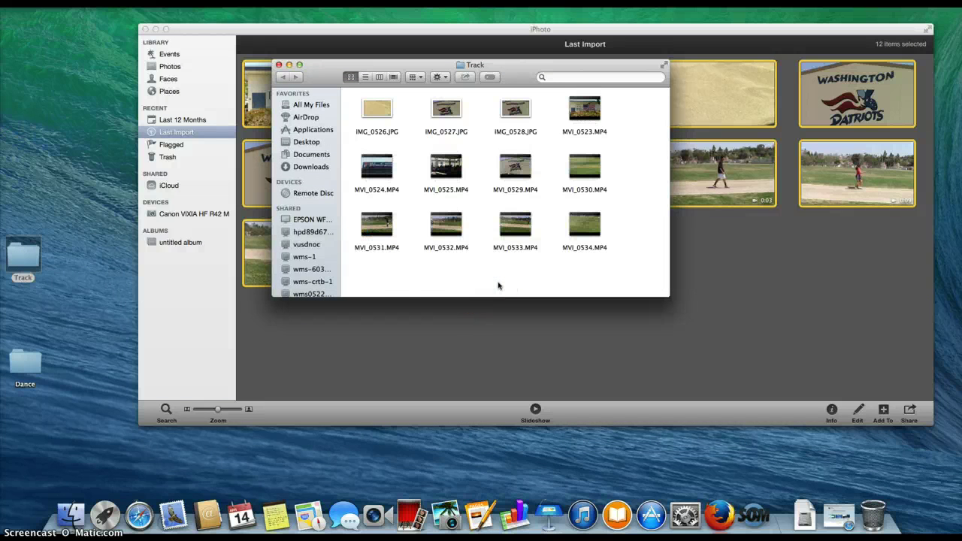
pyautogui.click(279, 65)
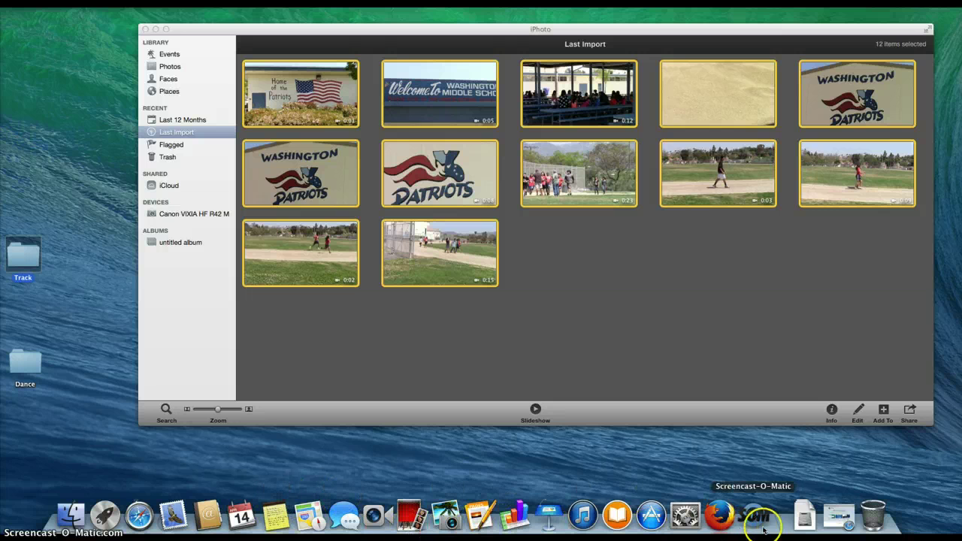
# Drag iMovie from the Applications folder into the Dock and launch it
pyautogui.click(175, 514)
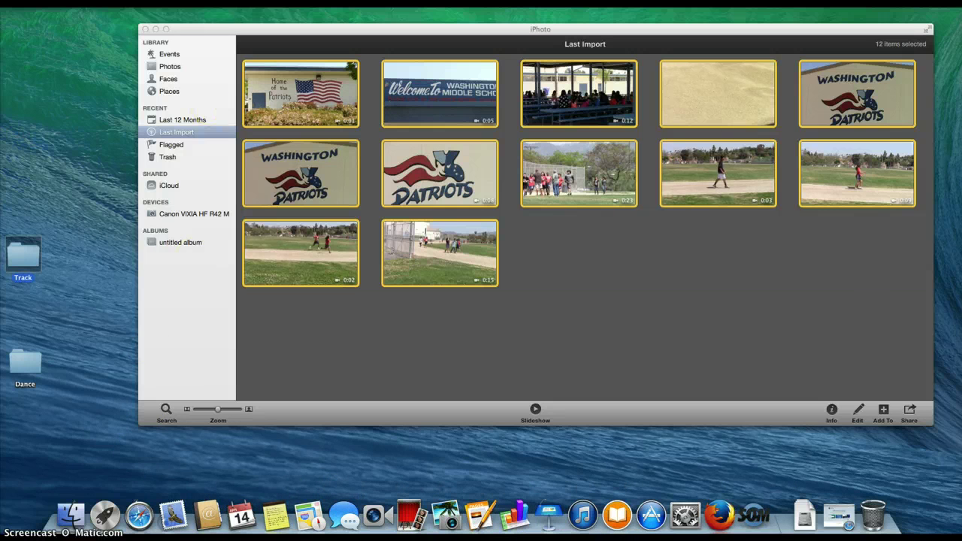
pyautogui.click(114, 3)
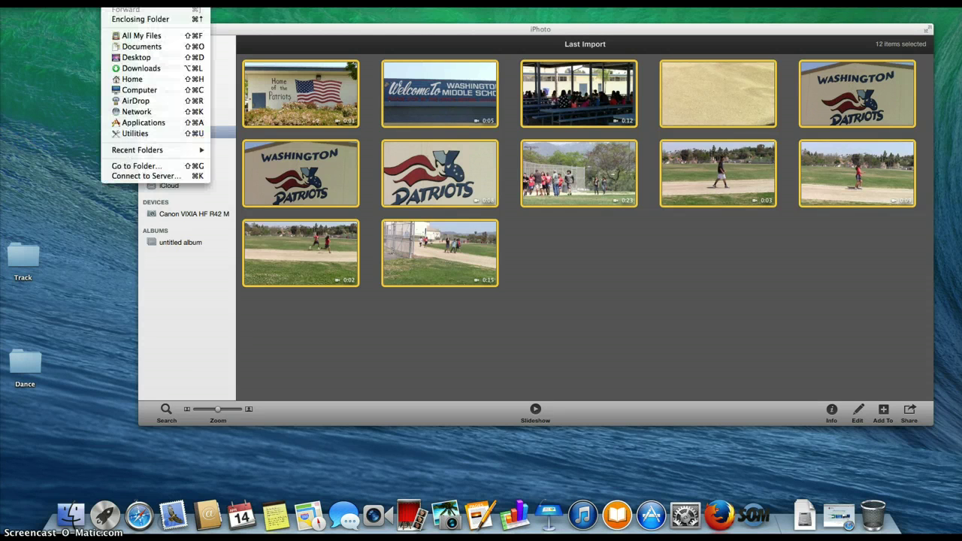
pyautogui.click(128, 124)
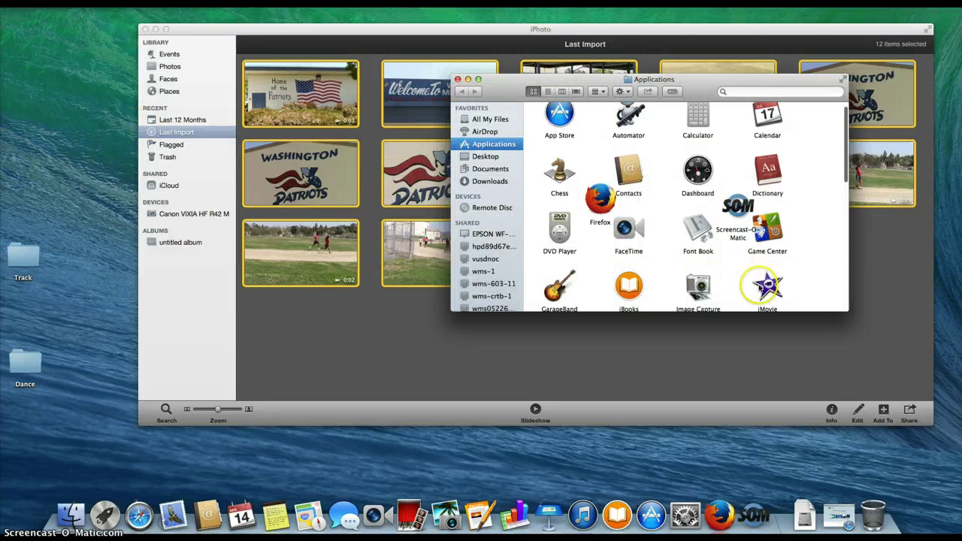
pyautogui.moveTo(765, 288); pyautogui.dragTo(637, 522)
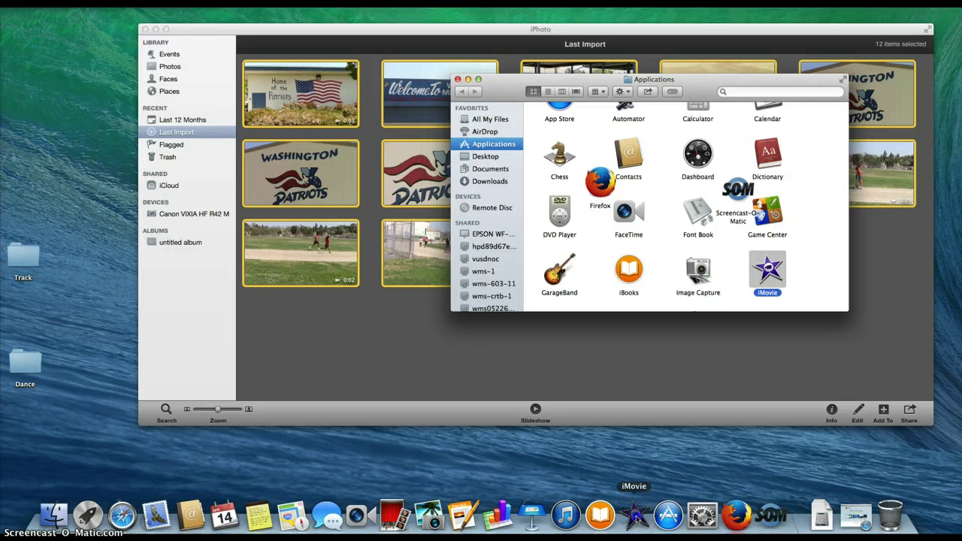
pyautogui.click(636, 514)
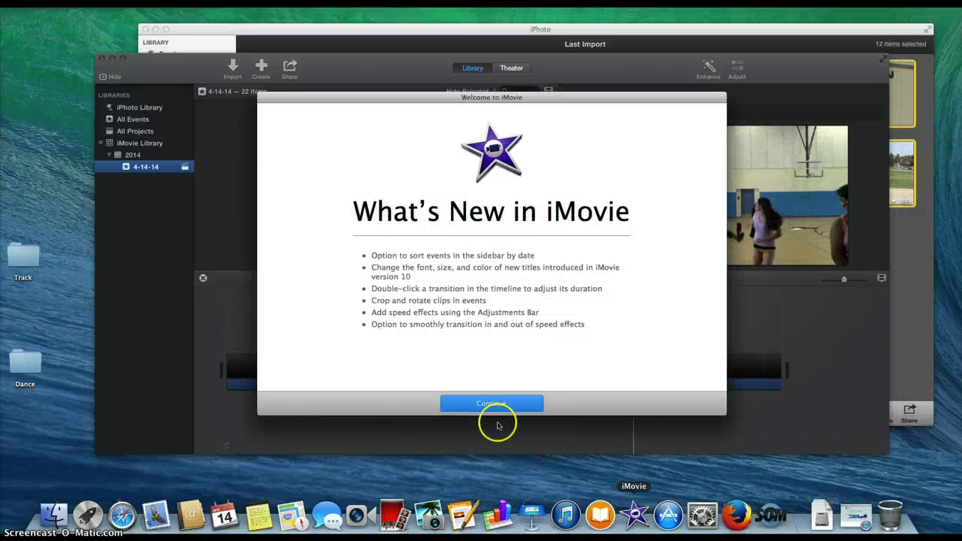
# Dismiss iMovie's What's New screen and move the window up and to the left
pyautogui.click(490, 404)
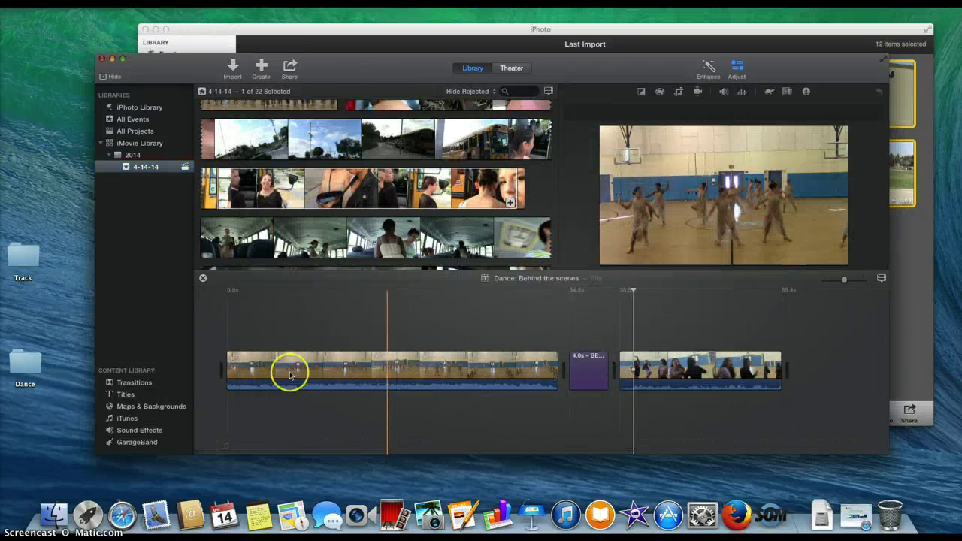
pyautogui.click(268, 325)
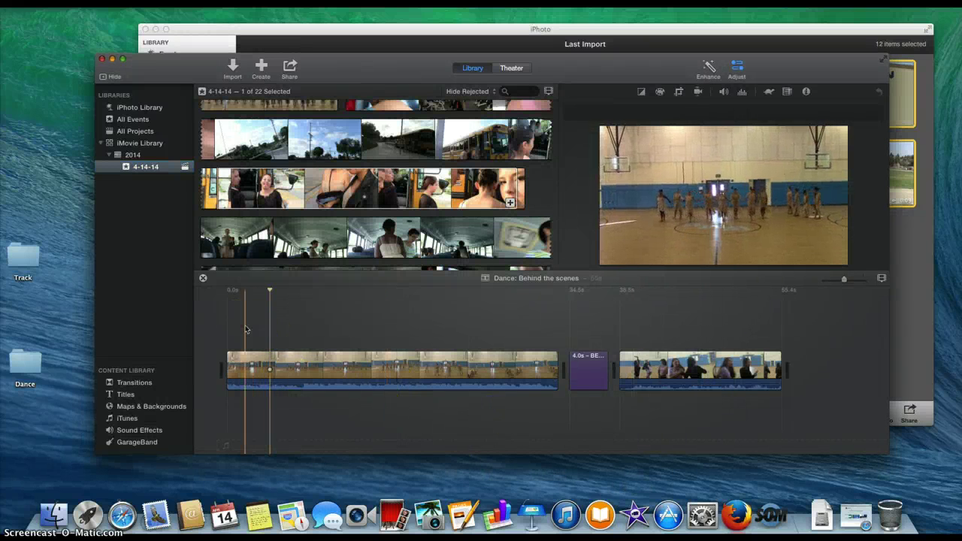
pyautogui.moveTo(168, 63); pyautogui.dragTo(151, 54)
pyautogui.click(135, 217)
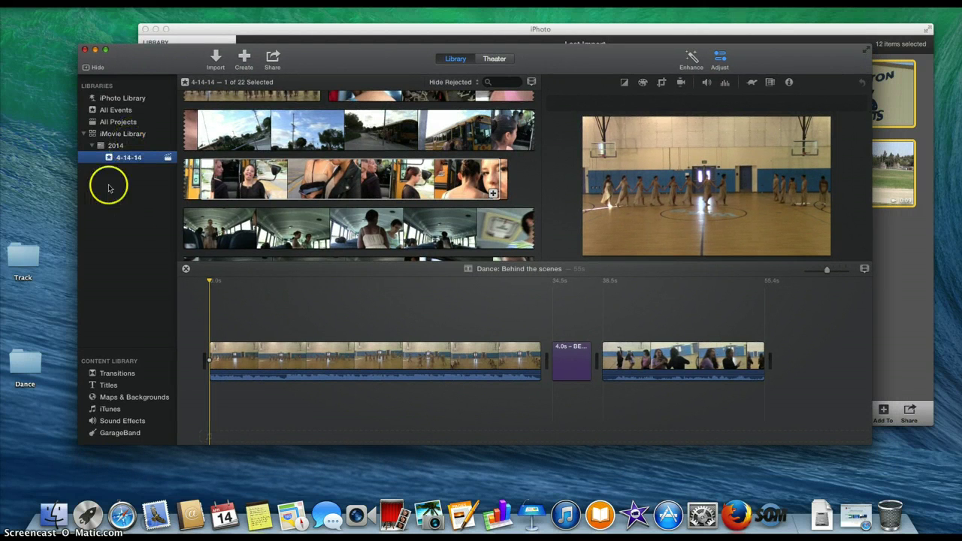
pyautogui.moveTo(138, 66); pyautogui.dragTo(77, 59)
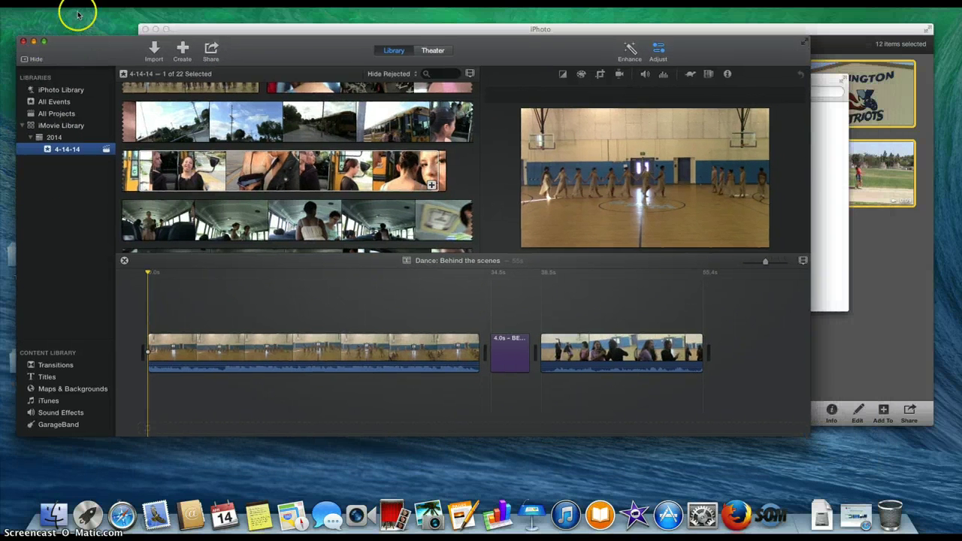
pyautogui.click(45, 2)
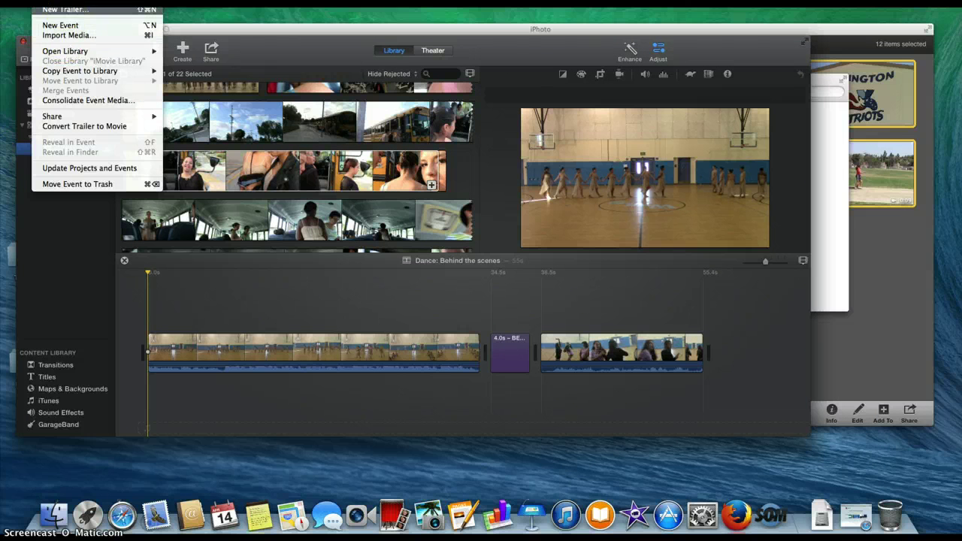
# Create a new movie with No Theme named 'Track'
pyautogui.click(67, 3)
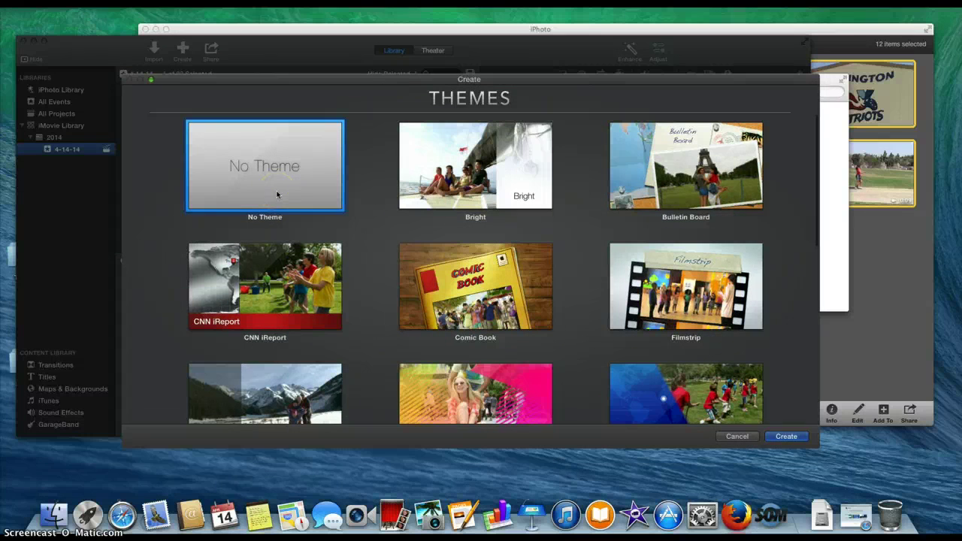
pyautogui.doubleClick(275, 188)
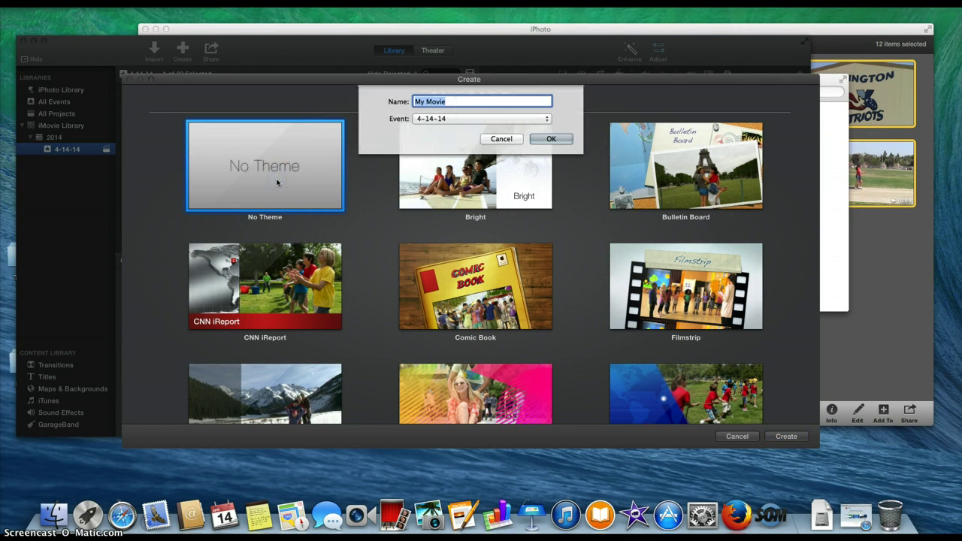
pyautogui.write('Track')
pyautogui.click(505, 95)
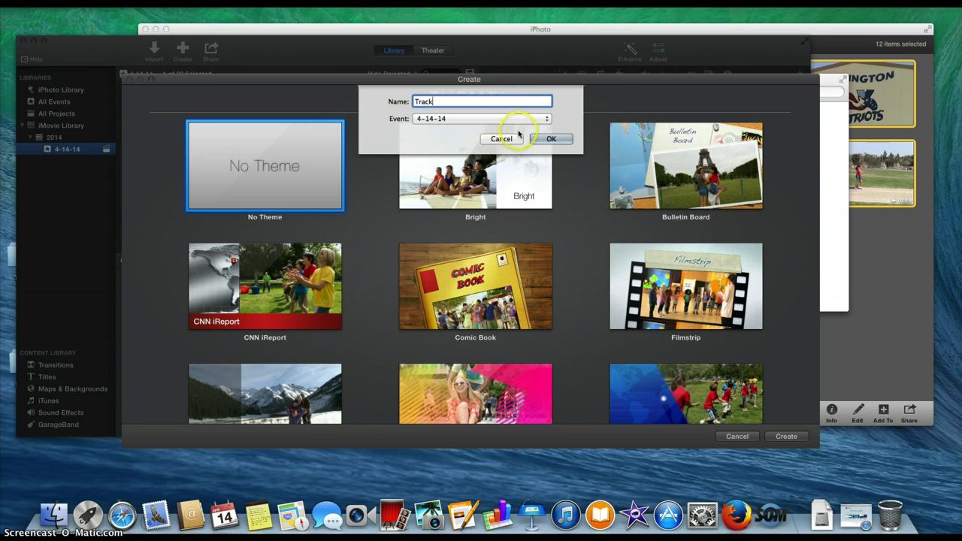
pyautogui.click(551, 140)
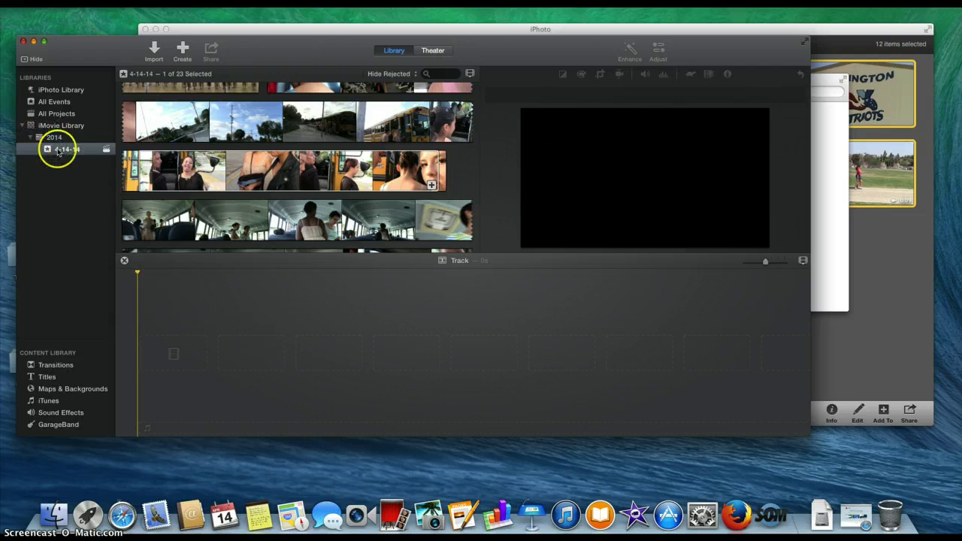
# Open the Track project from All Projects so its empty timeline shows
pyautogui.click(54, 148)
pyautogui.click(25, 125)
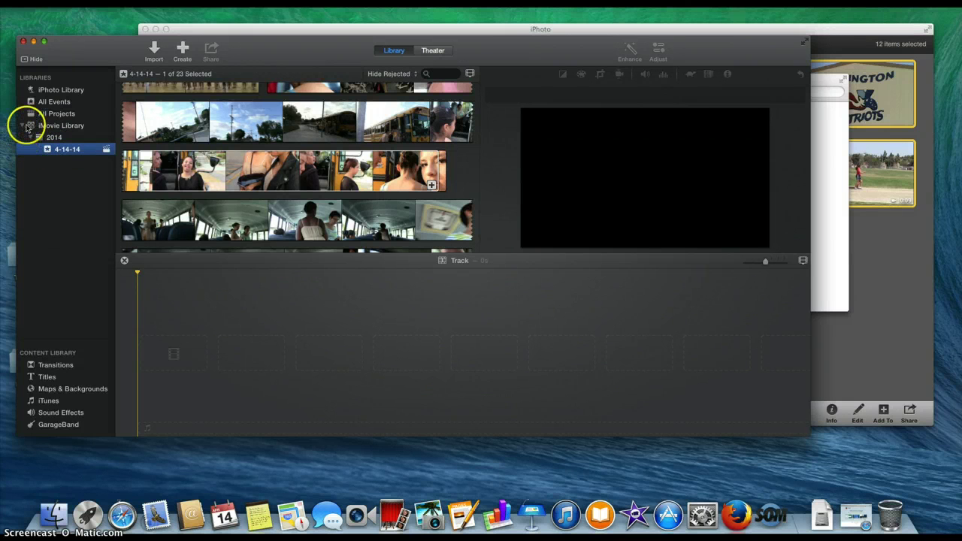
pyautogui.click(23, 127)
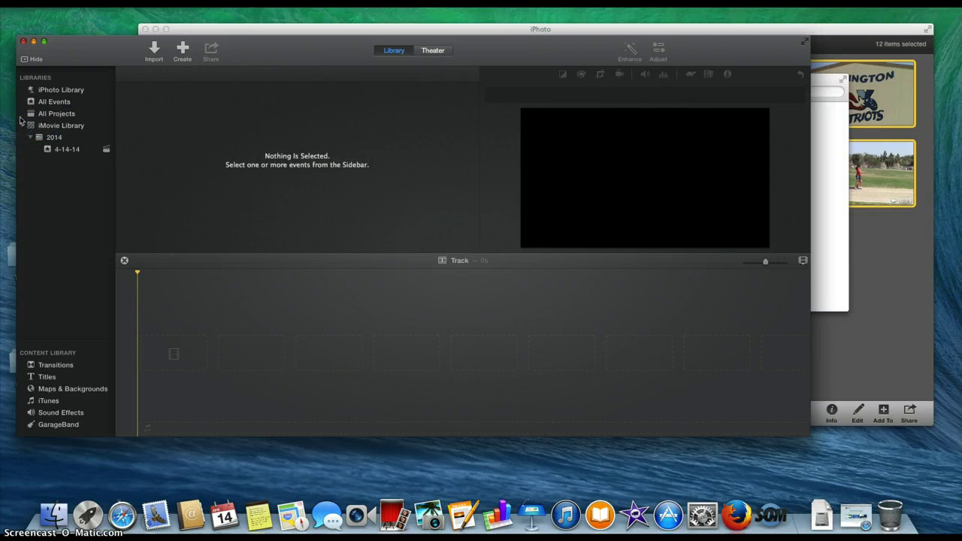
pyautogui.click(32, 114)
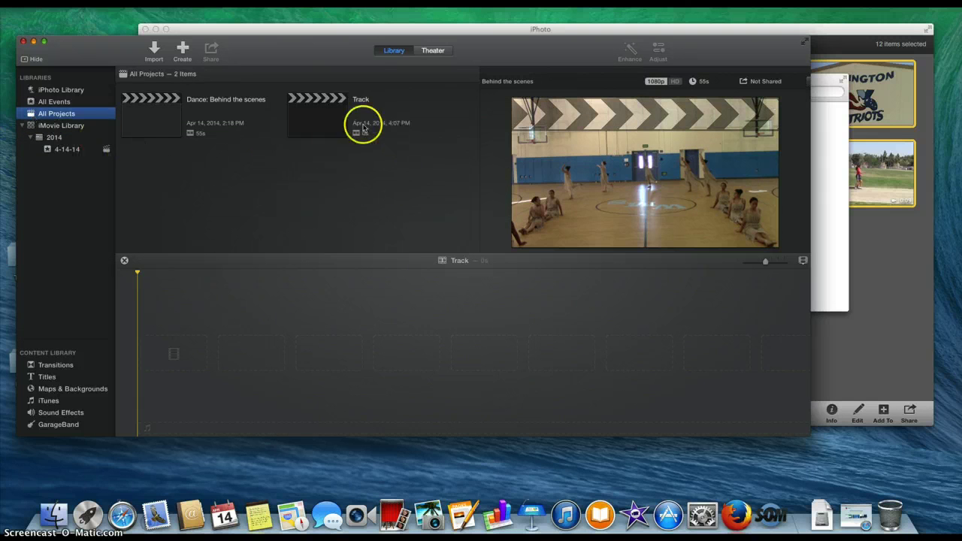
pyautogui.doubleClick(326, 125)
pyautogui.click(324, 322)
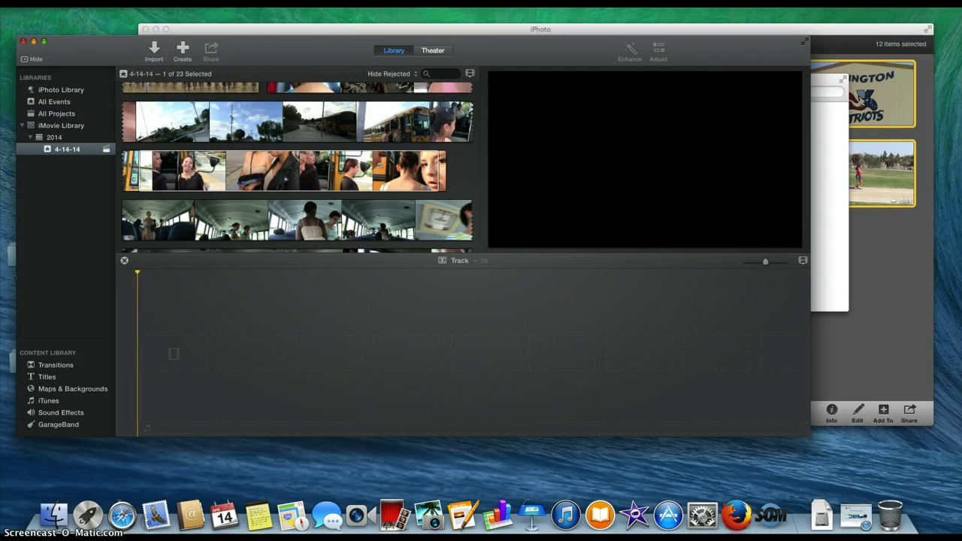
pyautogui.click(48, 2)
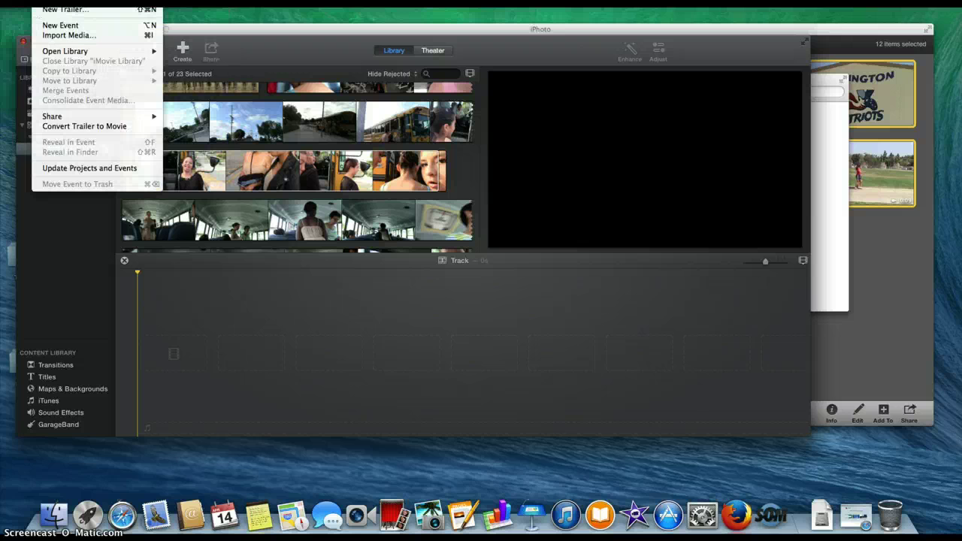
# Import all 12 files from the desktop Track folder into the 4-14-14 event
pyautogui.click(72, 36)
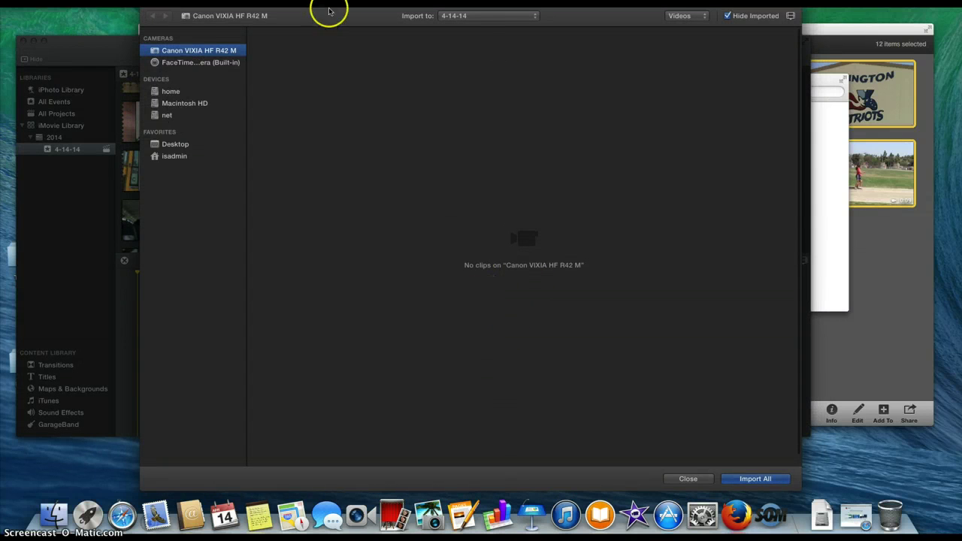
pyautogui.moveTo(325, 2); pyautogui.dragTo(320, 14)
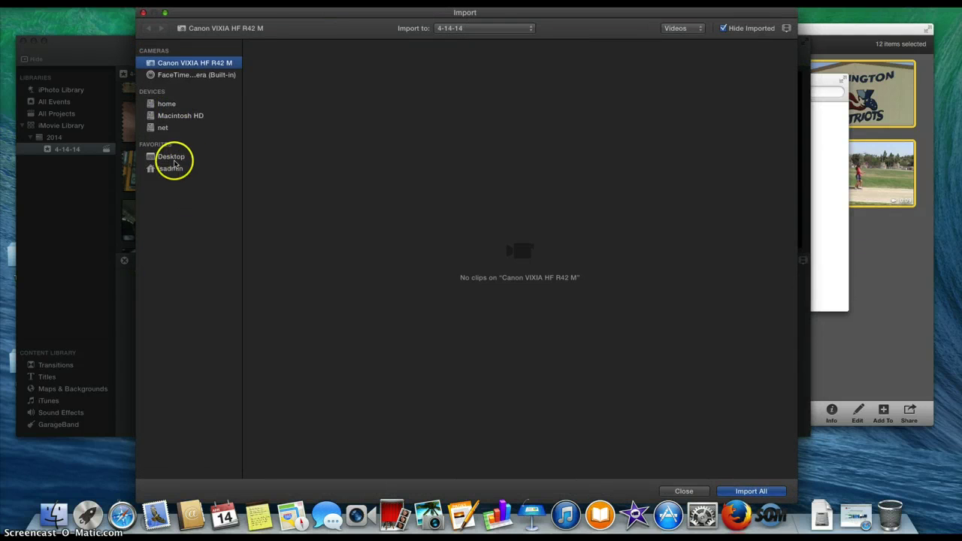
pyautogui.click(173, 160)
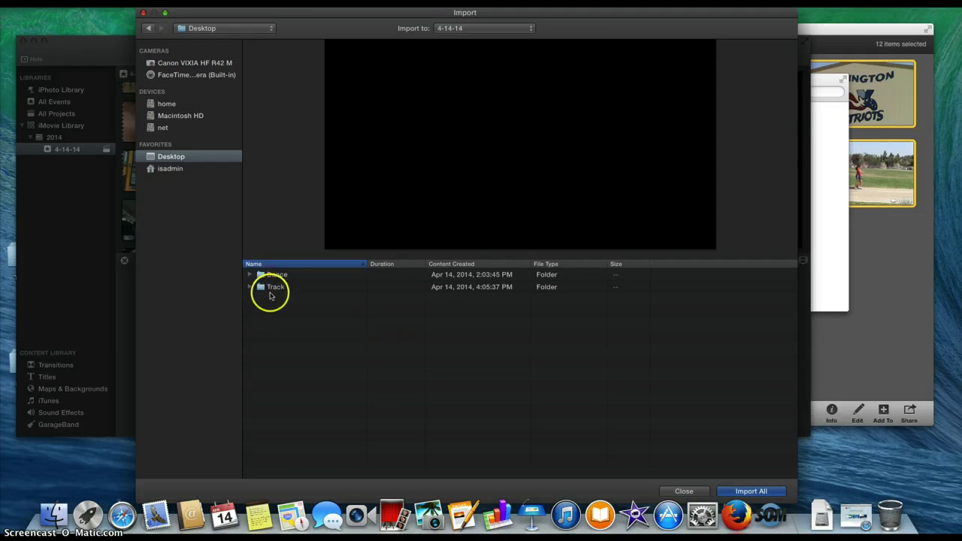
pyautogui.doubleClick(267, 289)
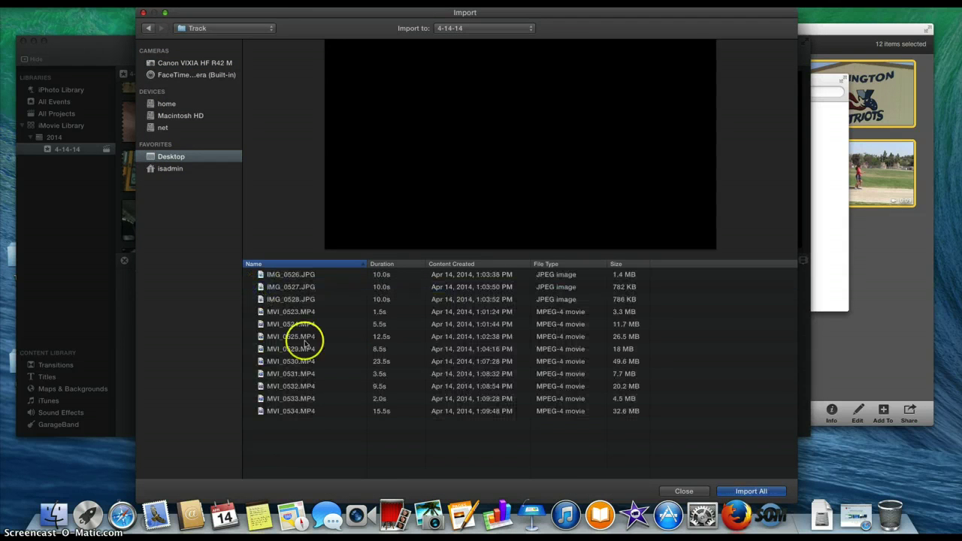
pyautogui.click(293, 275)
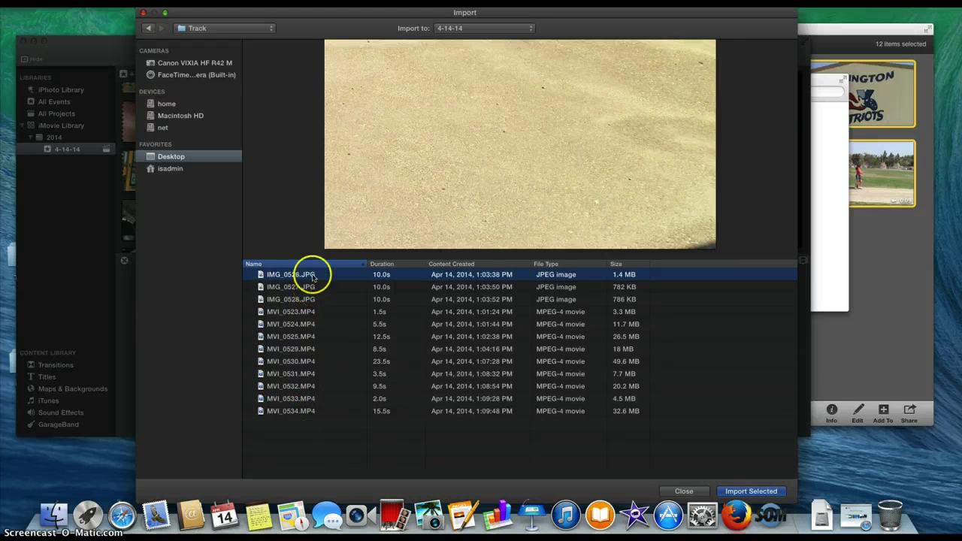
pyautogui.keyDown('shift'); pyautogui.click(297, 411); pyautogui.keyUp('shift')
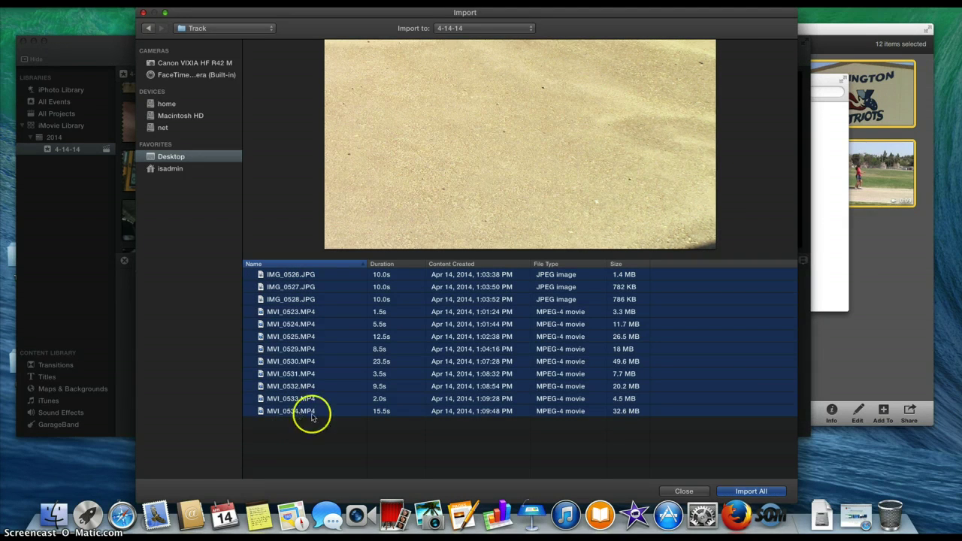
pyautogui.click(733, 492)
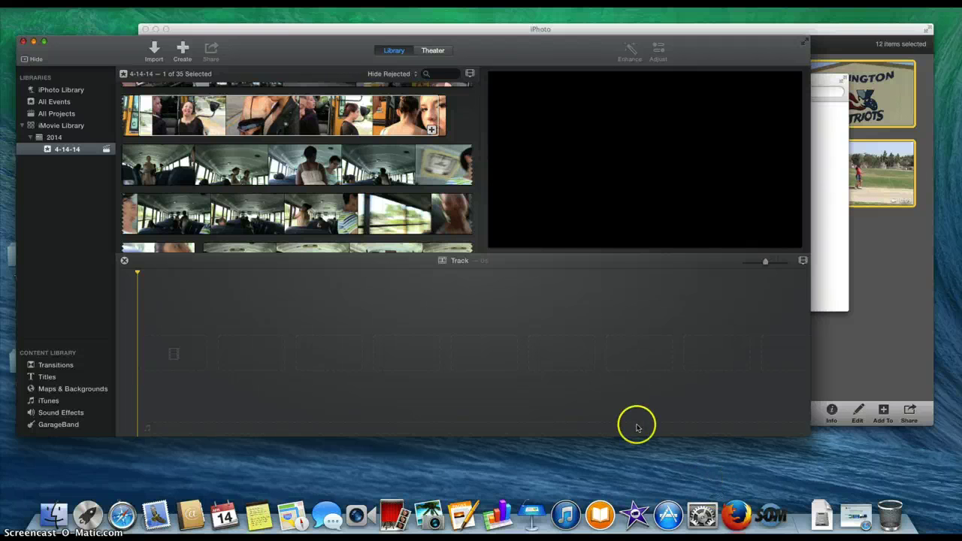
pyautogui.scroll(4, 293, 220)
pyautogui.scroll(-2, 309, 234)
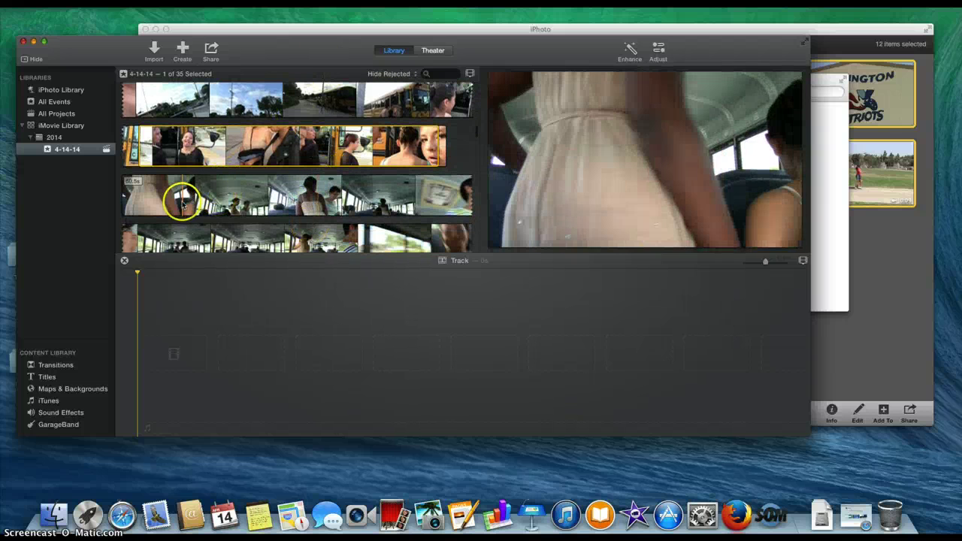